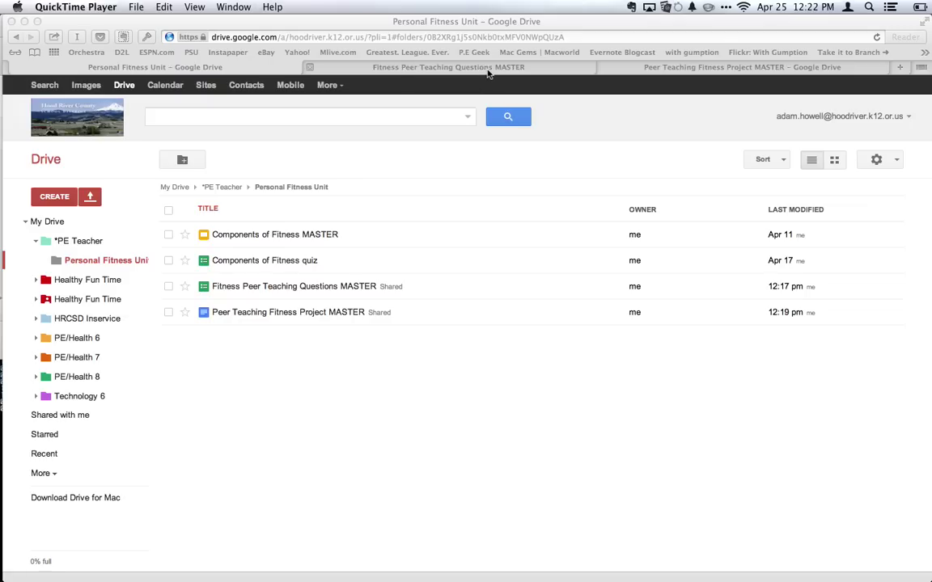
- Open the Peer Teaching Fitness Project MASTER document and review it down to the "Have a Question?" link
{"action": "left_click", "coordinate": [665, 69]}
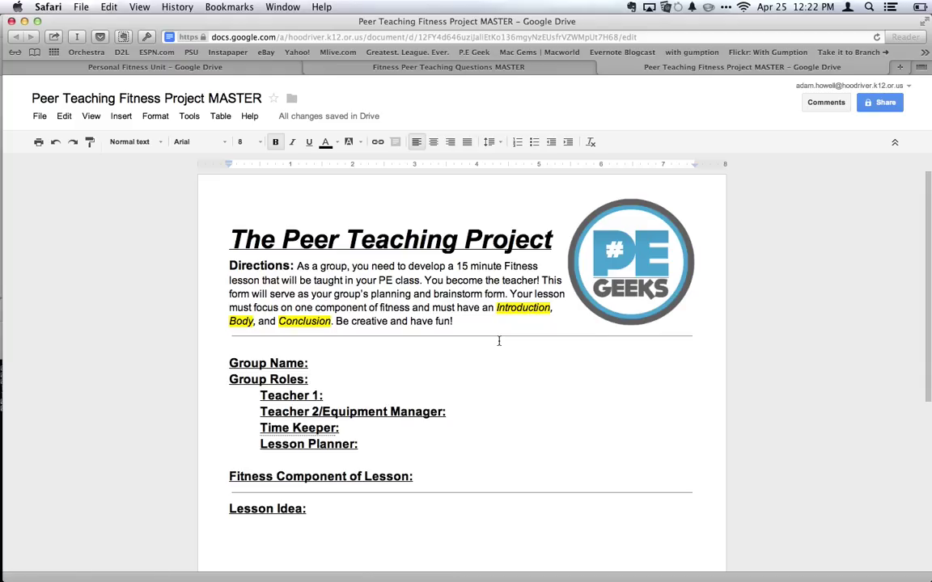
{"action": "scroll", "coordinate": [499, 341], "scroll_direction": "down", "scroll_amount": 10}
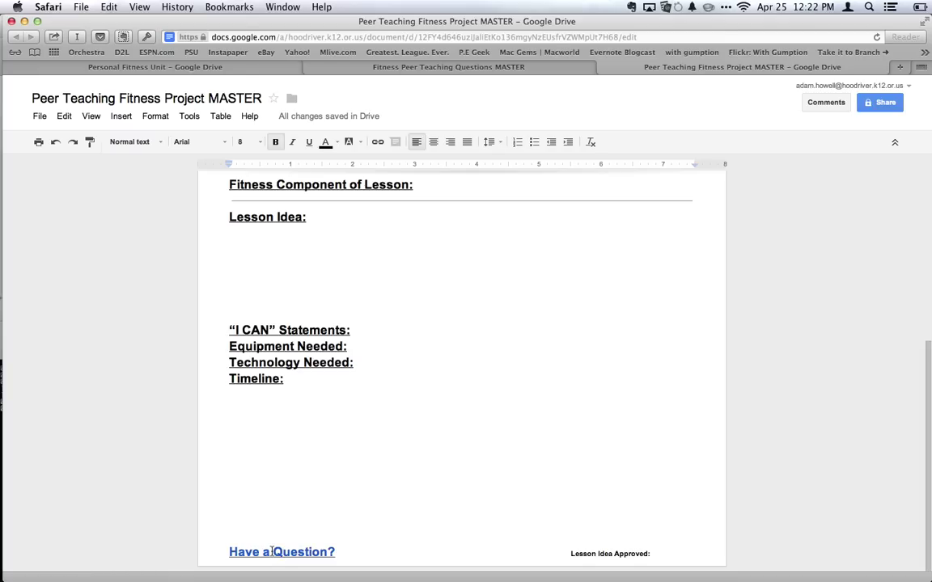
- Try adding a web link to a temporary line "Test text" below the Timeline section, and delete that line
{"action": "left_click", "coordinate": [235, 473]}
{"action": "type", "text": "Test te"}
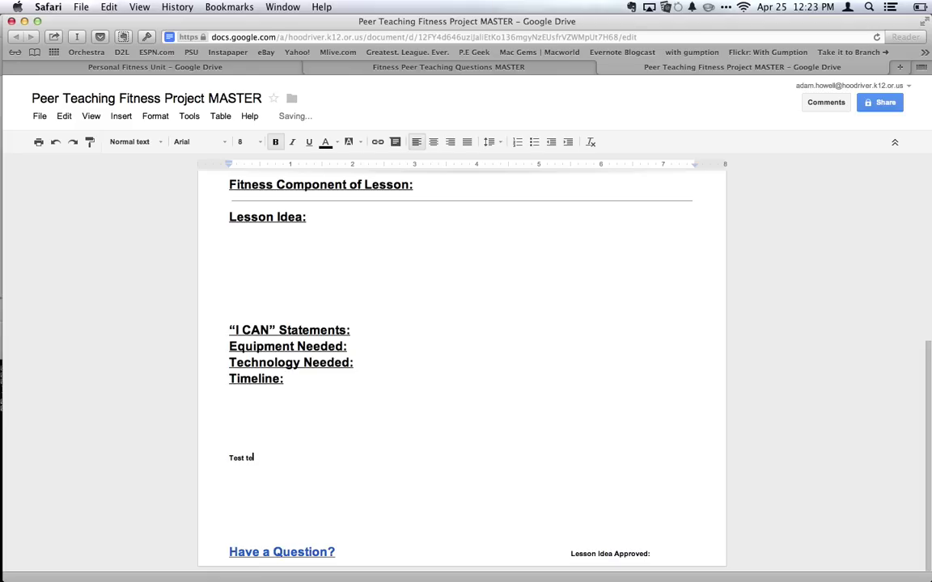
{"action": "type", "text": "xt"}
{"action": "left_click_drag", "start_coordinate": [268, 460], "coordinate": [226, 458]}
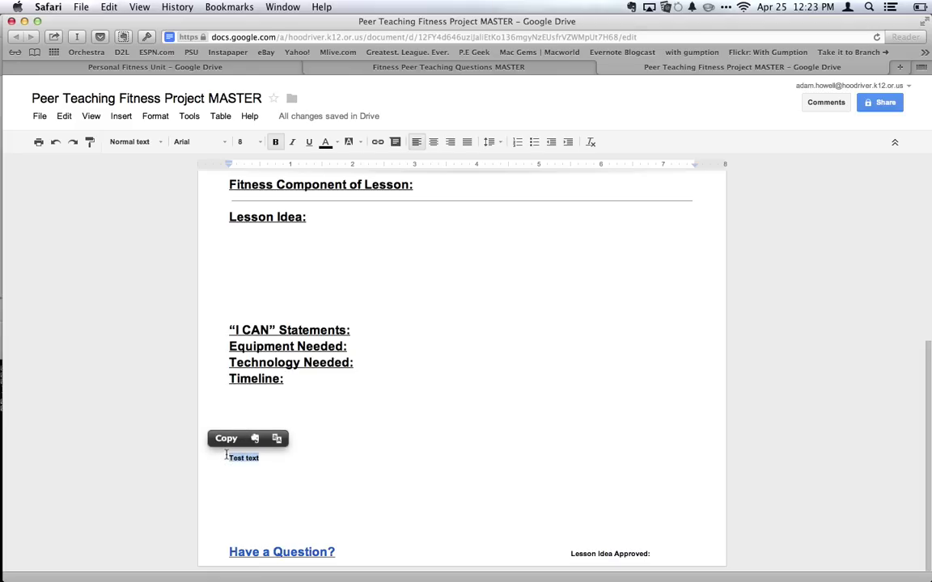
{"action": "key", "text": "super+k"}
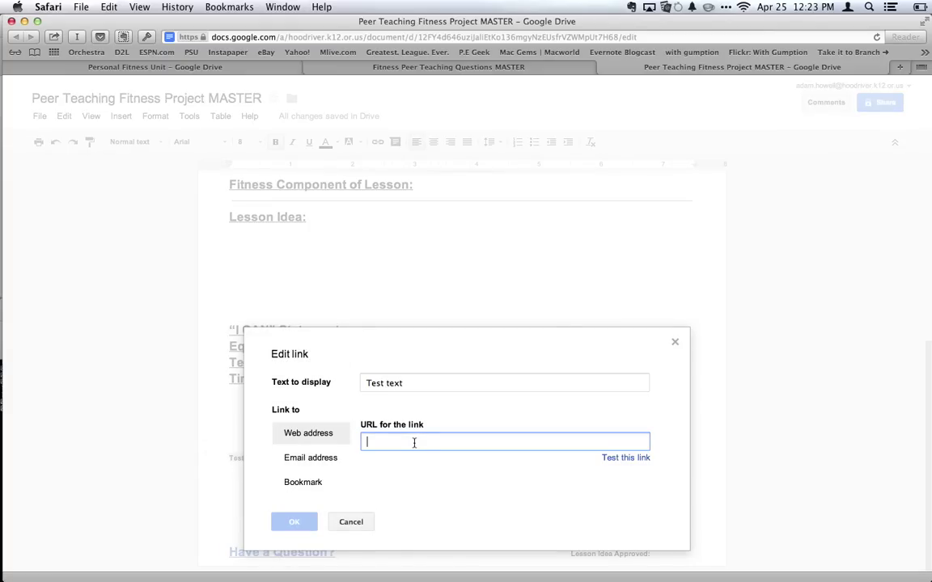
{"action": "left_click", "coordinate": [366, 522]}
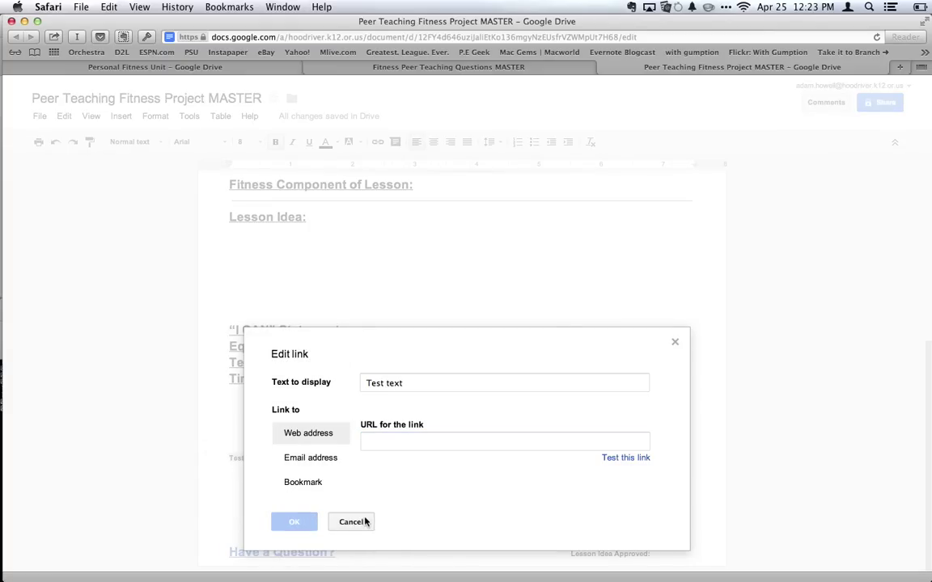
{"action": "key", "text": "BackSpace"}
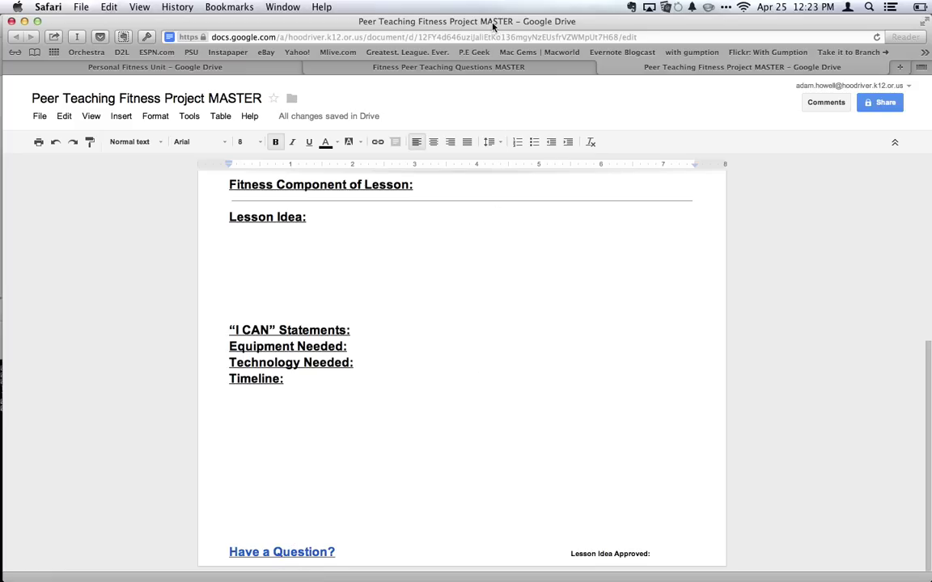
- Shrink the master document's window to half the screen and display the latest responses in the Fitness Peer Teaching Questions MASTER spreadsheet
{"action": "left_click_drag", "start_coordinate": [491, 19], "coordinate": [931, 118]}
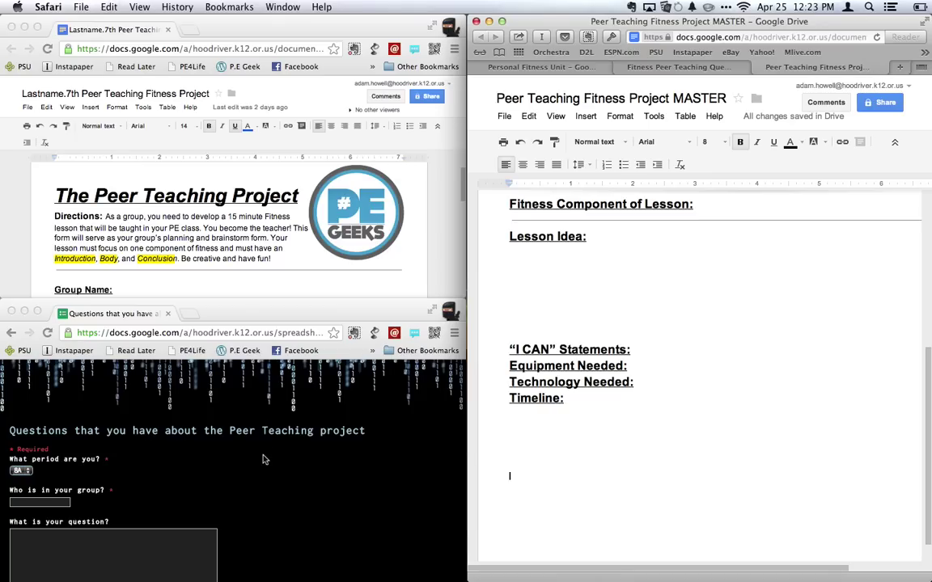
{"action": "left_click", "coordinate": [699, 68]}
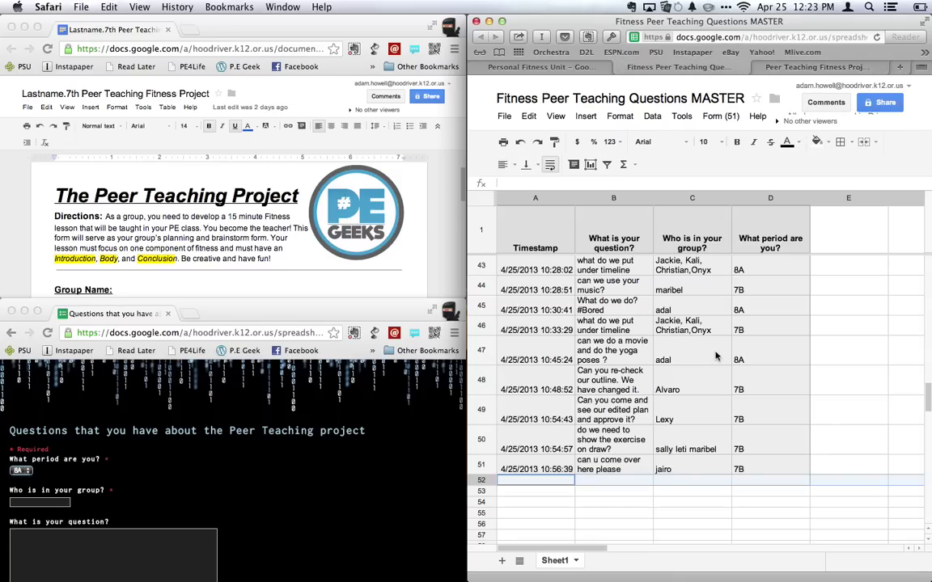
{"action": "scroll", "coordinate": [716, 356], "scroll_direction": "up", "scroll_amount": 3}
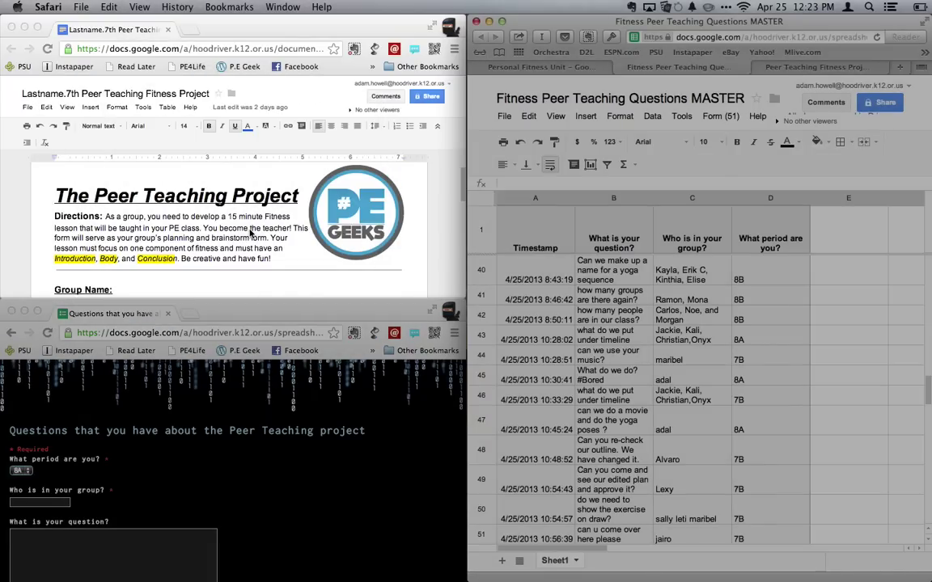
- Show the "Have a Question?" link at the end of the Lastname.7th Peer Teaching Fitness Project document
{"action": "scroll", "coordinate": [250, 233], "scroll_direction": "down", "scroll_amount": 10}
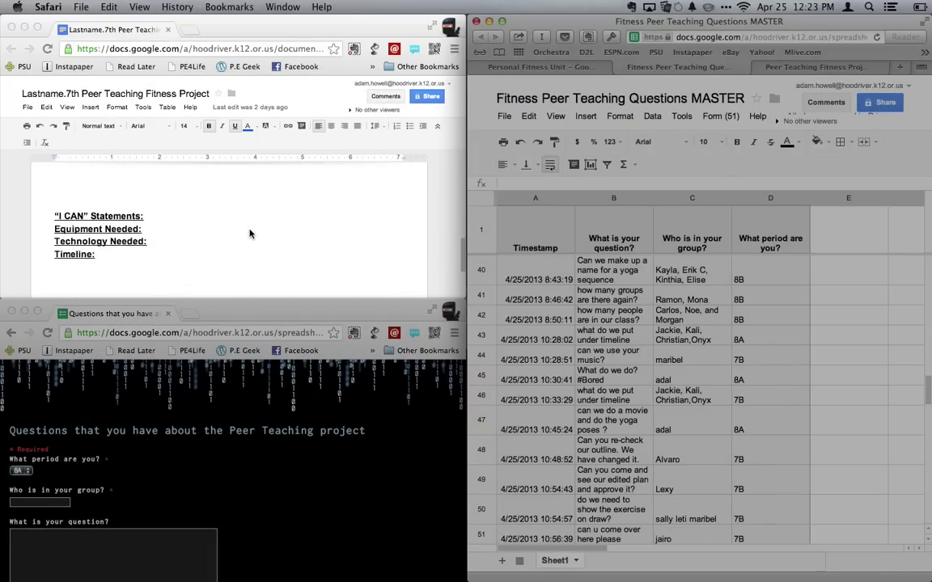
{"action": "scroll", "coordinate": [249, 234], "scroll_direction": "down", "scroll_amount": 3}
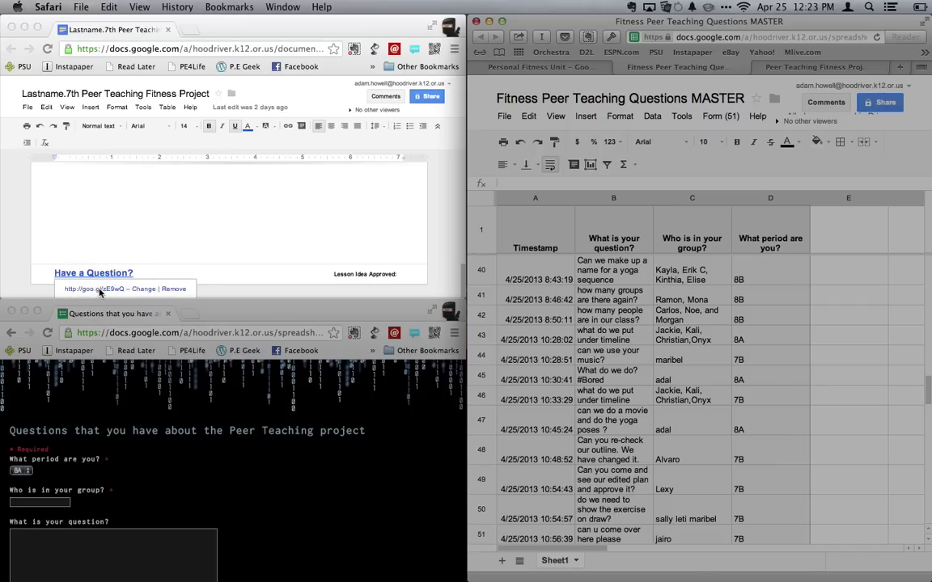
- Choose period 7B in the Peer Teaching question form and enter the group member's name
{"action": "left_click", "coordinate": [264, 463]}
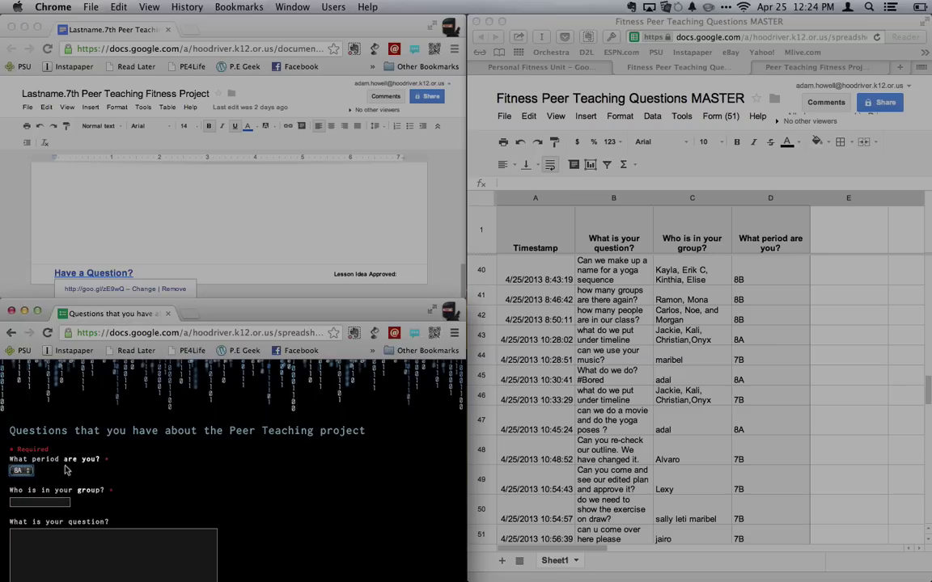
{"action": "left_click", "coordinate": [20, 470]}
{"action": "left_click", "coordinate": [23, 495]}
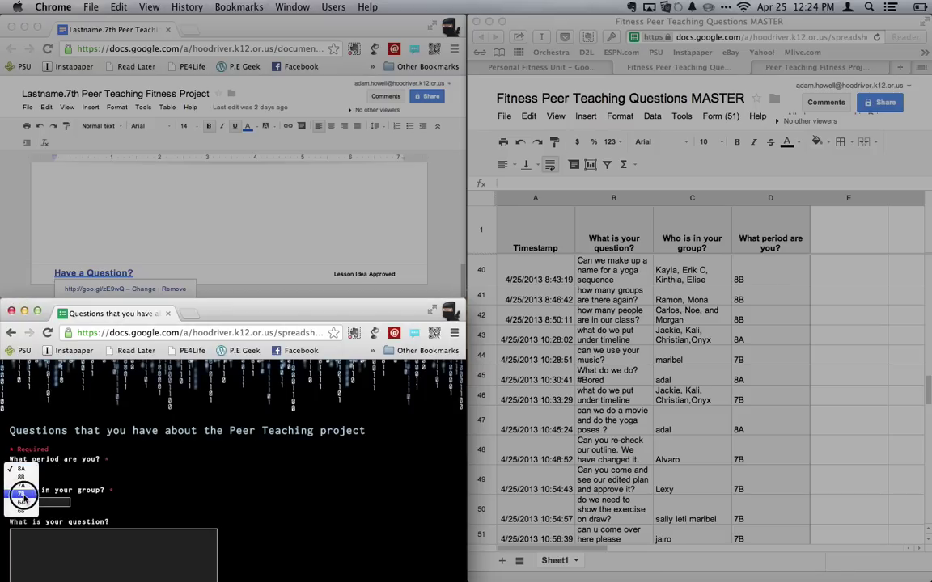
{"action": "left_click", "coordinate": [23, 503]}
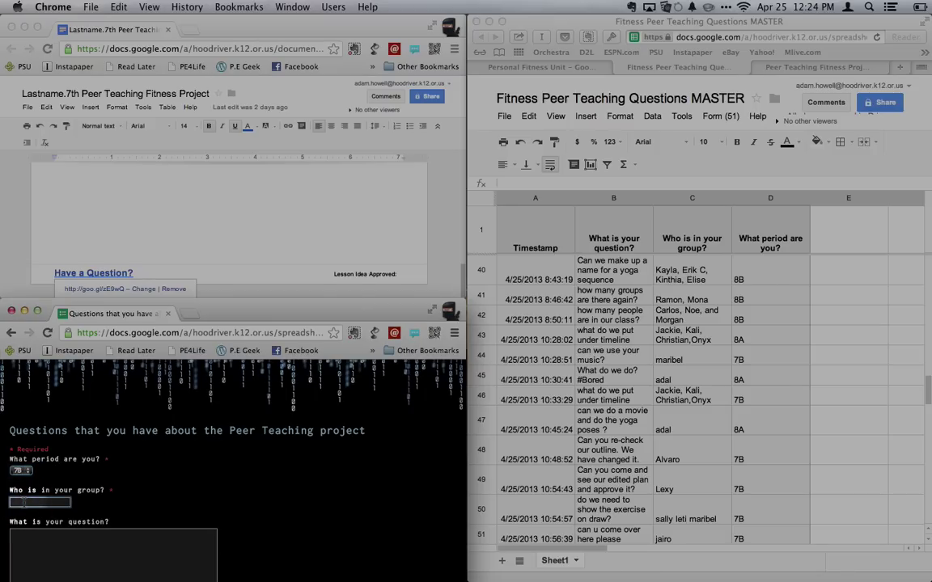
{"action": "type", "text": "Mr. howell"}
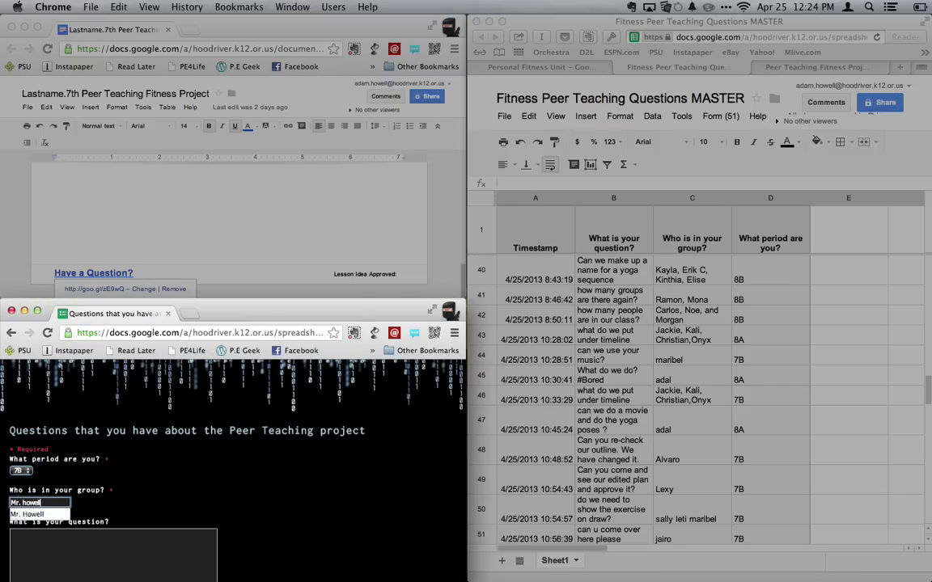
{"action": "key", "text": "BackSpace"}
{"action": "key", "text": "BackSpace"}
{"action": "type", "text": "Howell"}
- Enter "How do you embed a form inside a doc?" as the question in the form
{"action": "left_click", "coordinate": [33, 560]}
{"action": "type", "text": "H"}
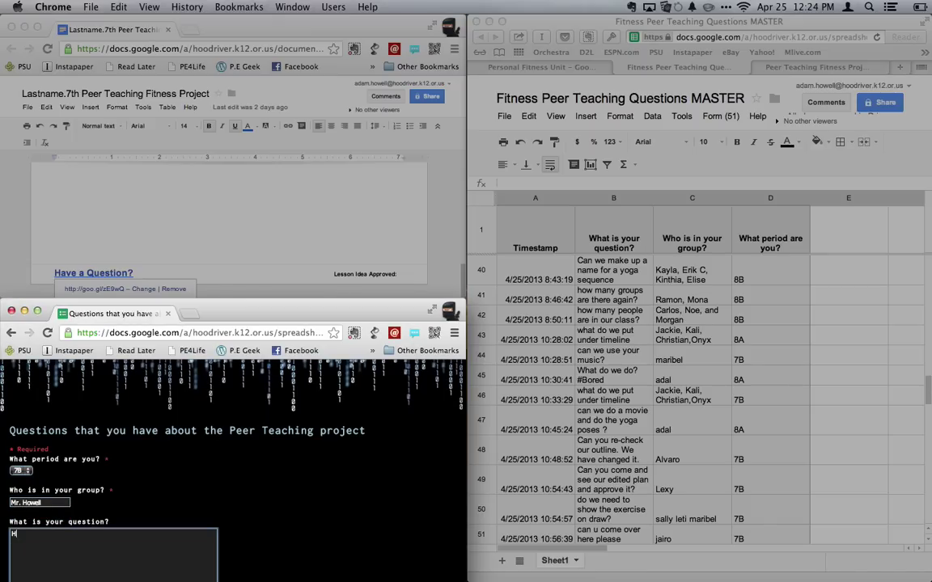
{"action": "type", "text": "ow do you embed a form inside a doc?"}
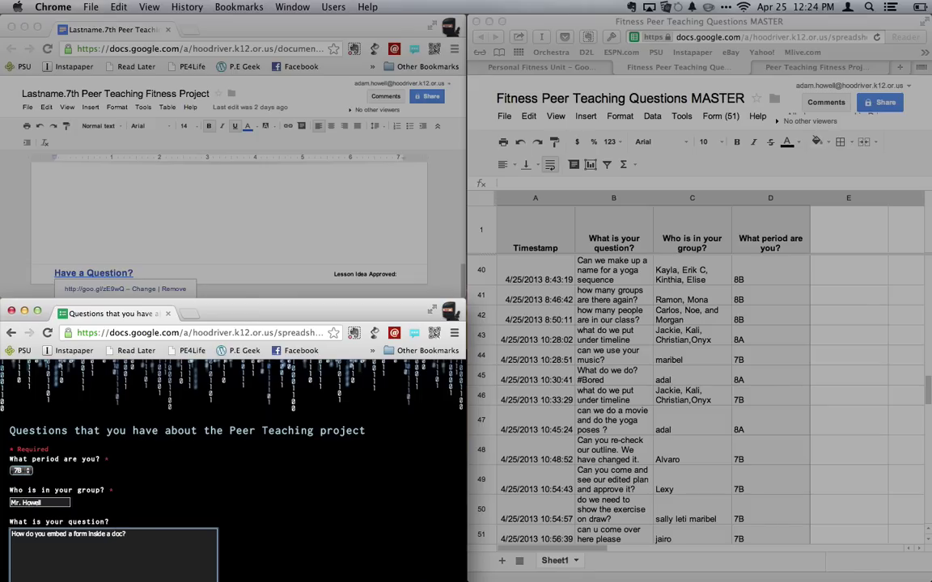
{"action": "scroll", "coordinate": [105, 469], "scroll_direction": "down", "scroll_amount": 3}
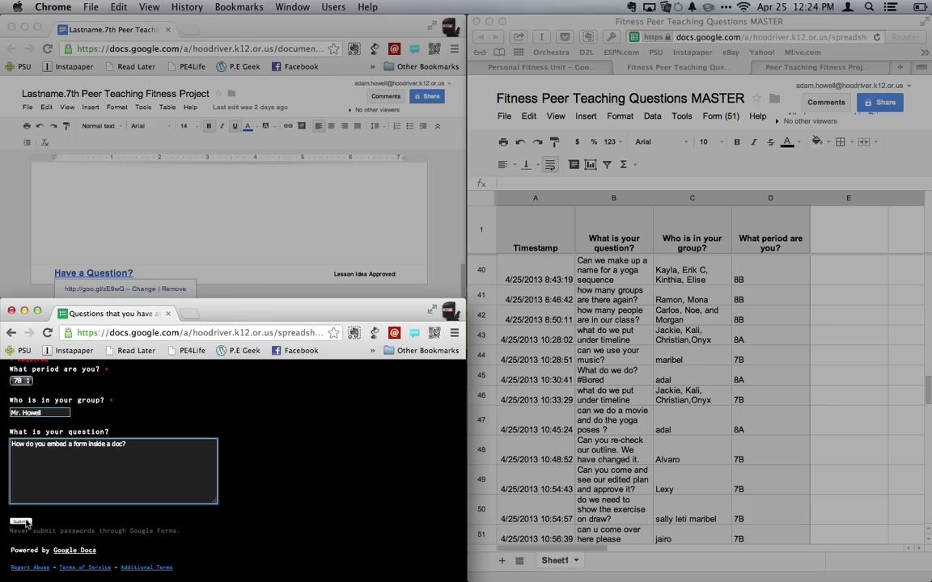
- Show the end of the response list in the questions spreadsheet and submit the completed question form
{"action": "left_click", "coordinate": [823, 362]}
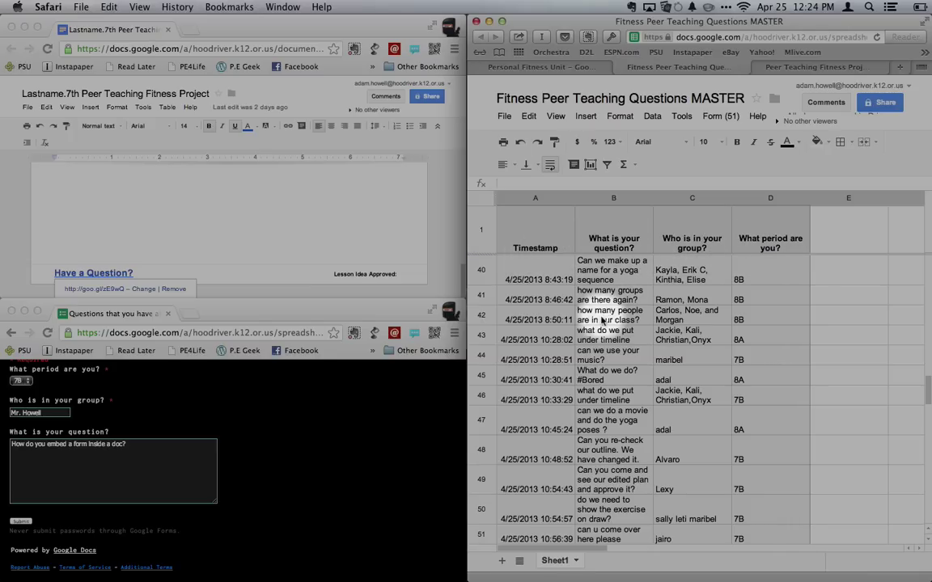
{"action": "scroll", "coordinate": [659, 373], "scroll_direction": "down", "scroll_amount": 3}
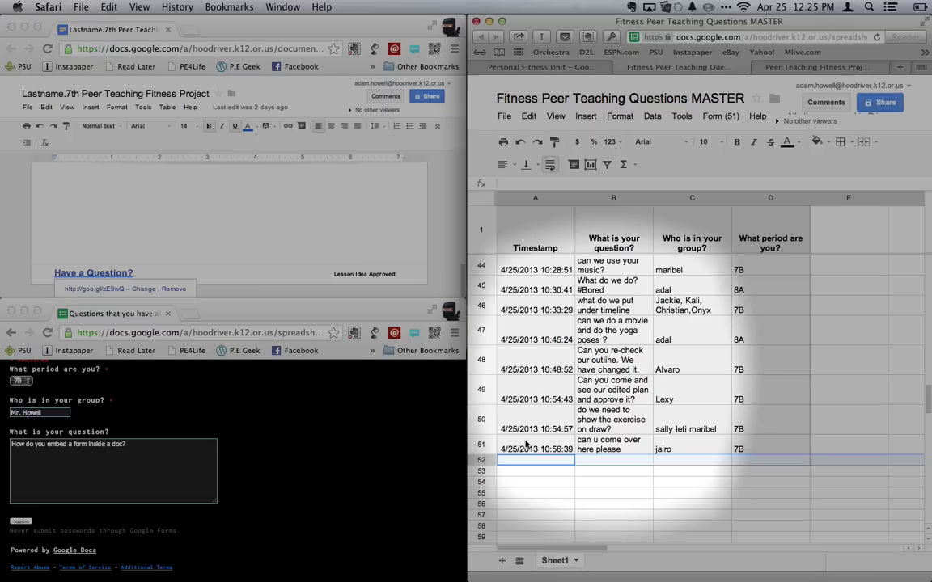
{"action": "left_click", "coordinate": [370, 517]}
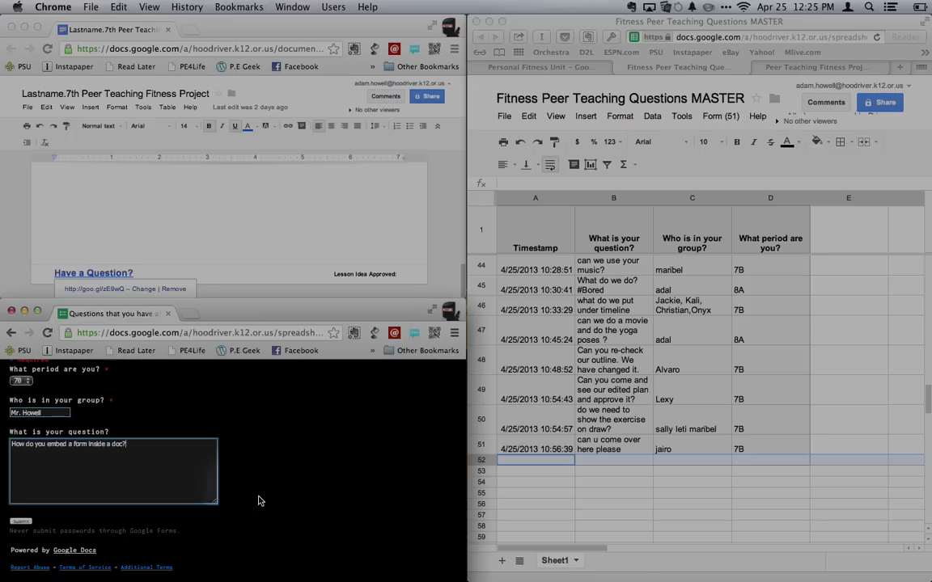
{"action": "left_click", "coordinate": [21, 523]}
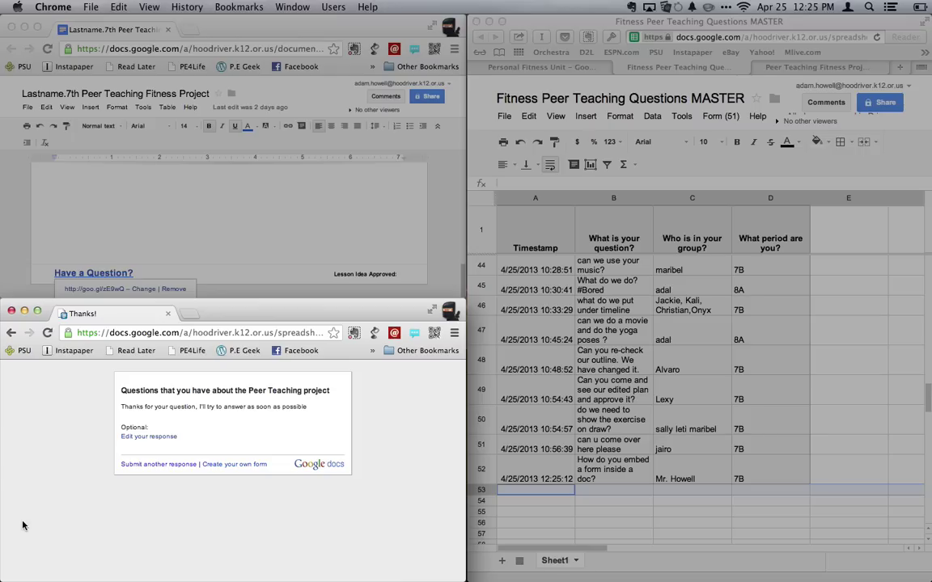
- Select the period 7B question "what do we put under timeline" in the responses spreadsheet
{"action": "left_click", "coordinate": [837, 395]}
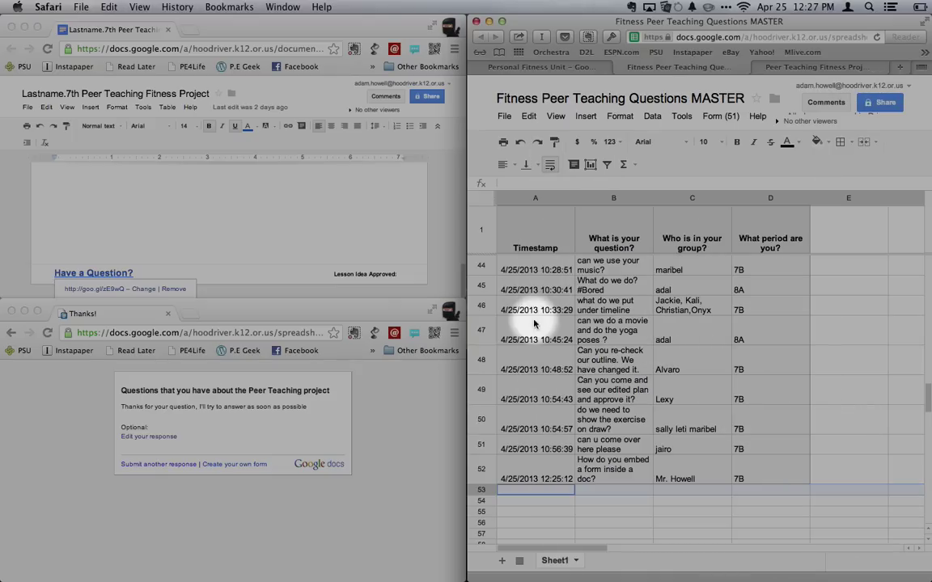
{"action": "left_click", "coordinate": [608, 308]}
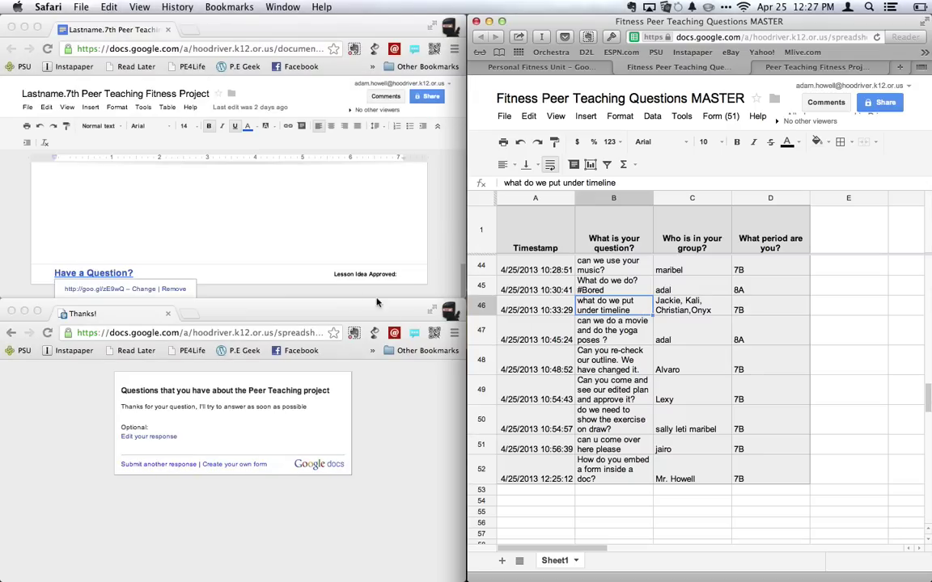
- Return the Lastname.7th project document to its beginning and choose to submit another response to the question form
{"action": "left_click", "coordinate": [230, 202]}
{"action": "scroll", "coordinate": [256, 224], "scroll_direction": "up", "scroll_amount": 3}
{"action": "scroll", "coordinate": [255, 224], "scroll_direction": "up", "scroll_amount": 10}
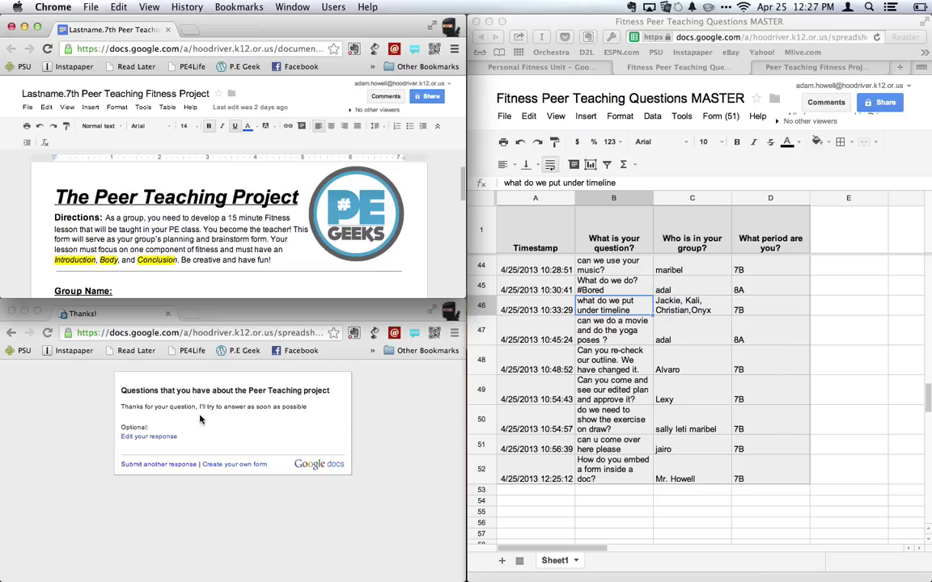
{"action": "left_click", "coordinate": [144, 466]}
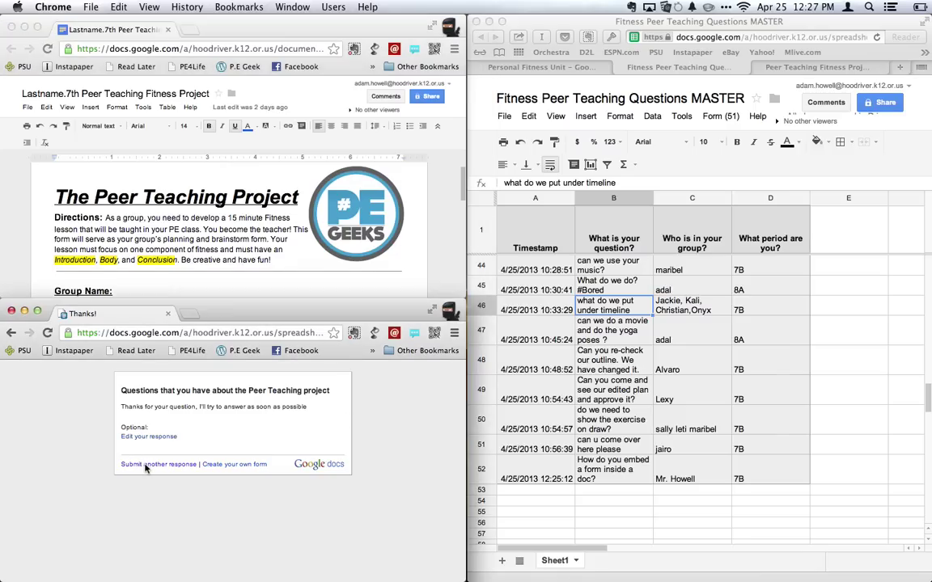